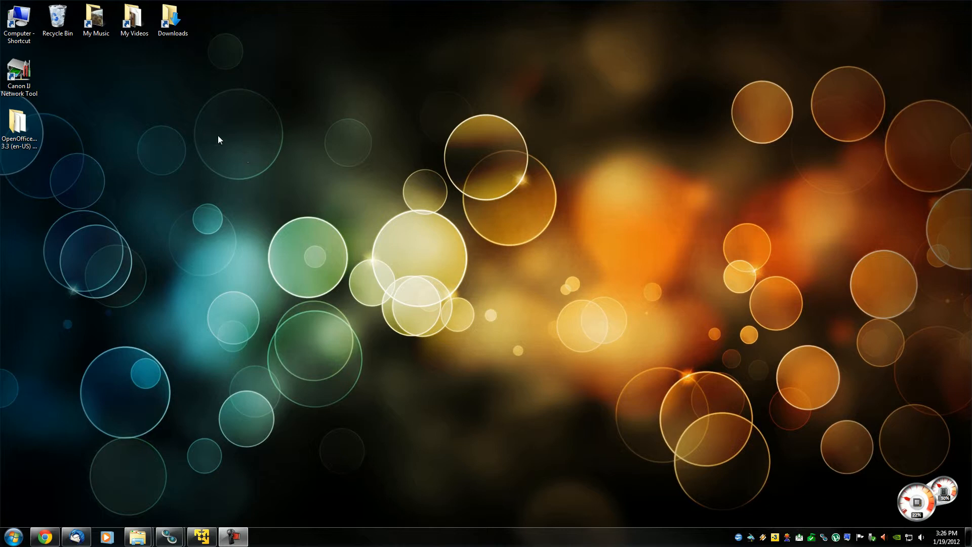
Switch to Chrome and view the VMware Player product page from its beginning, including the download option.
{"action": "left_click", "coordinate": [45, 537]}
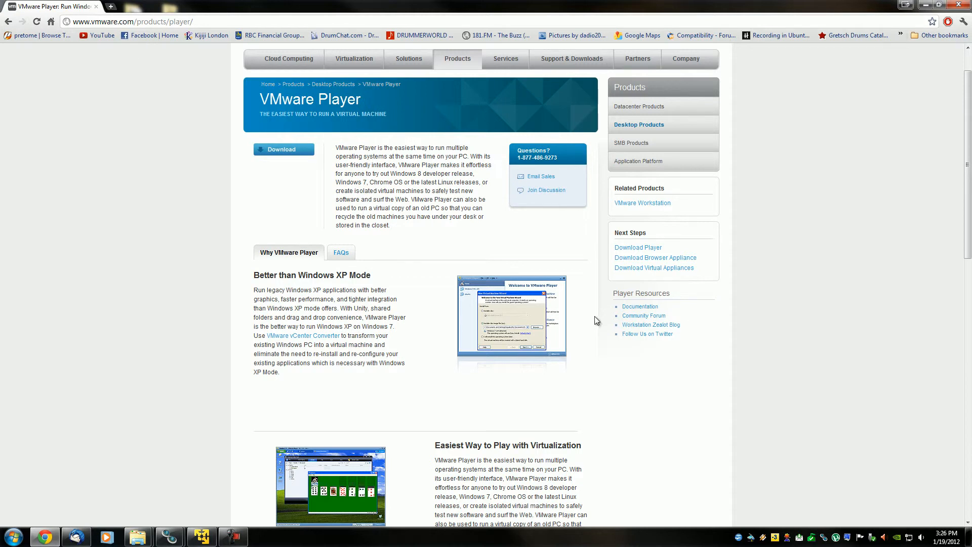
{"action": "scroll", "coordinate": [960, 101], "scroll_direction": "up", "scroll_amount": 2}
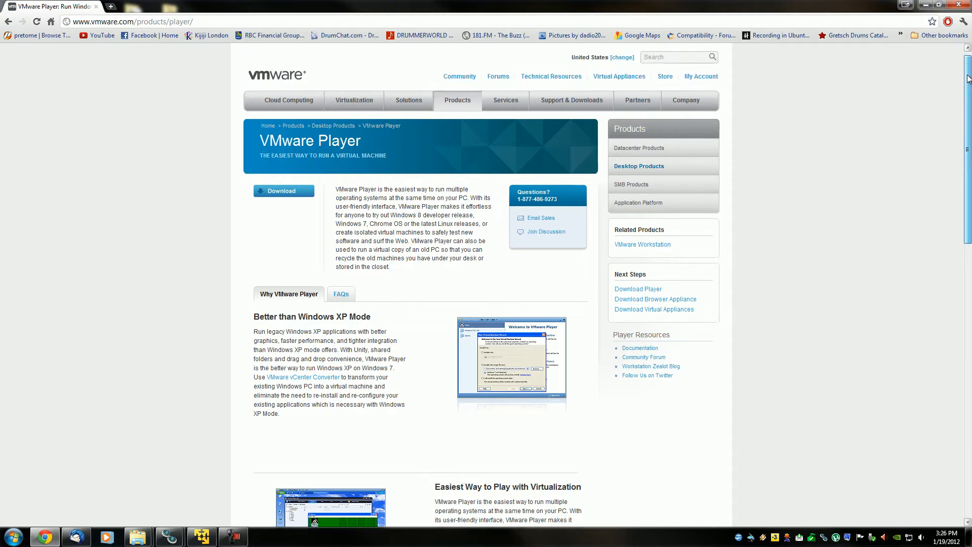
{"action": "left_click", "coordinate": [925, 5]}
Switch to VMware Player and start creating a new virtual machine whose operating system is installed later.
{"action": "left_click", "coordinate": [202, 537]}
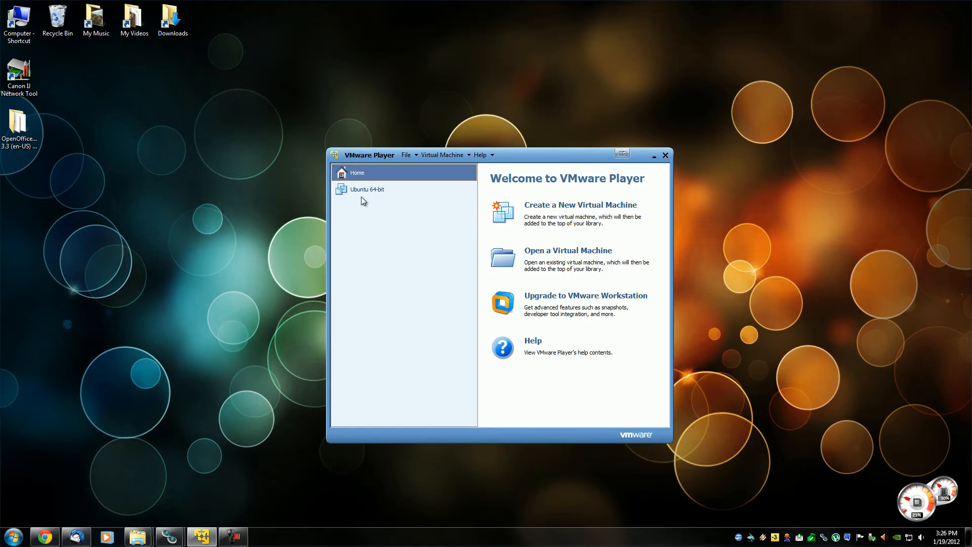
{"action": "left_click", "coordinate": [613, 204]}
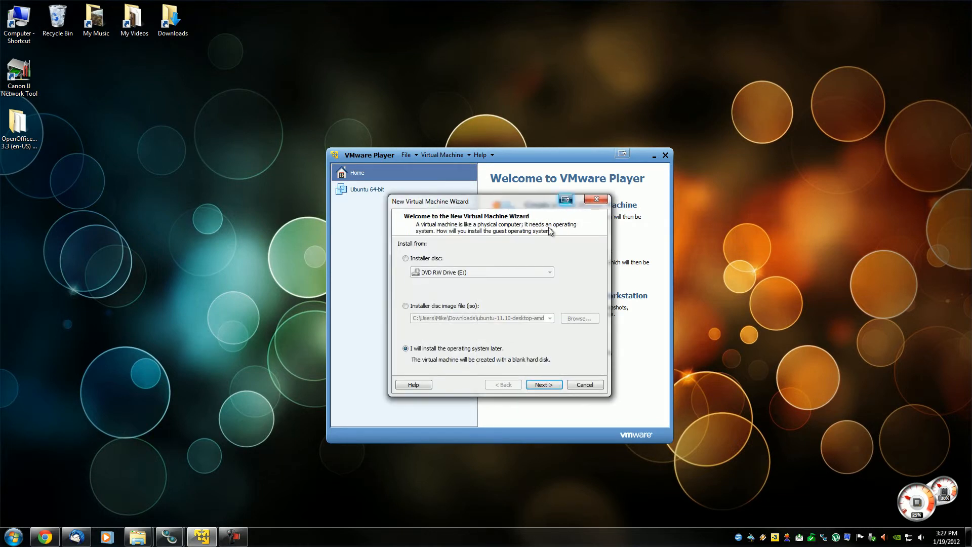
{"action": "left_click_drag", "start_coordinate": [539, 203], "coordinate": [509, 187]}
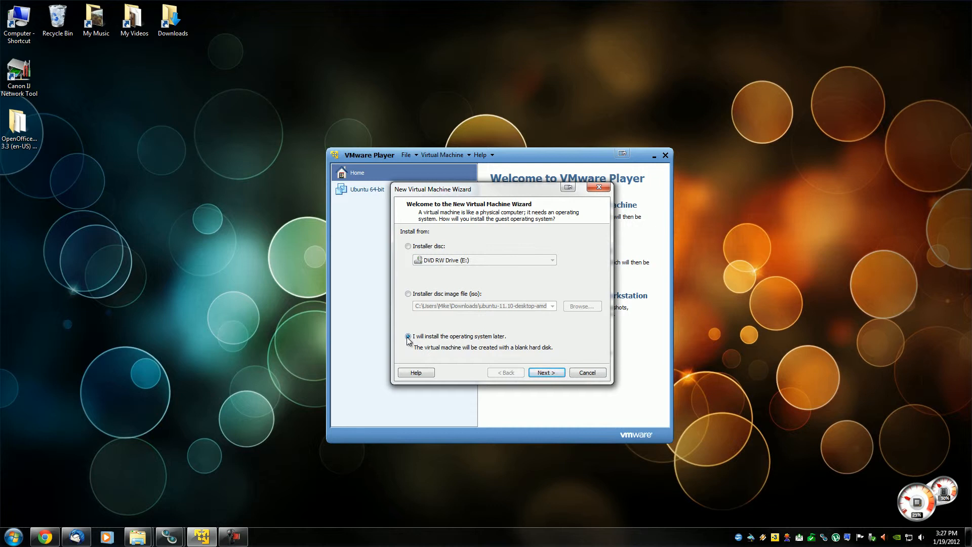
{"action": "left_click", "coordinate": [542, 375]}
Set the guest operating system to Linux with the version Ubuntu 64-bit.
{"action": "left_click", "coordinate": [411, 251]}
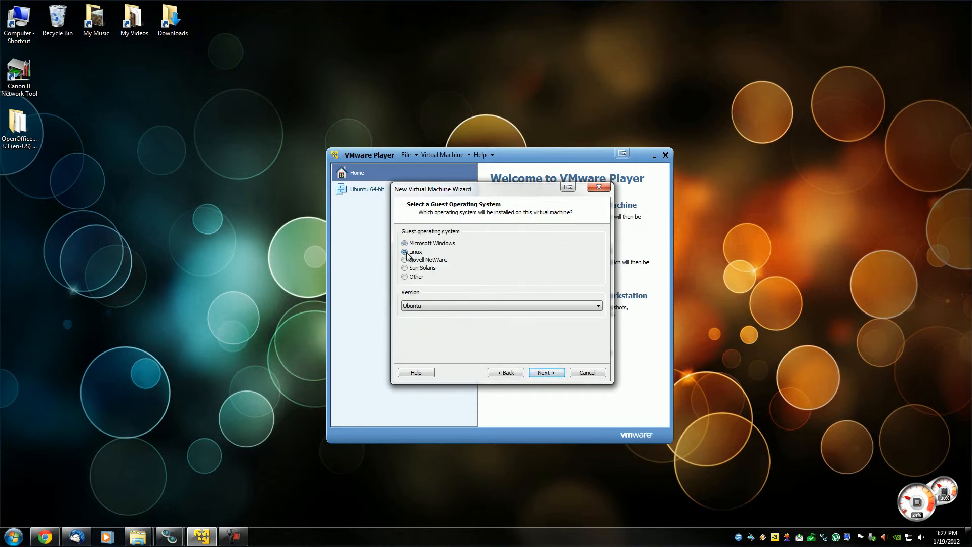
{"action": "left_click", "coordinate": [450, 307]}
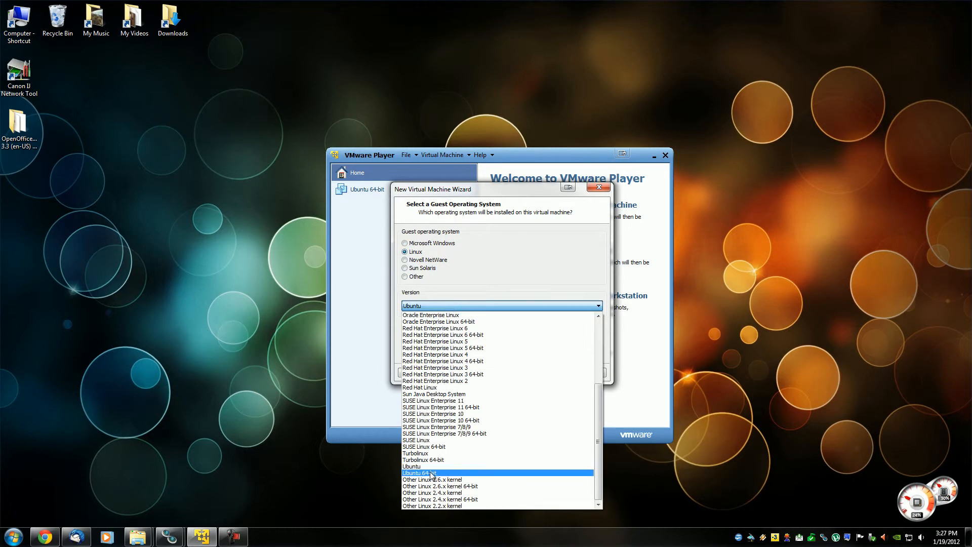
{"action": "left_click", "coordinate": [433, 477]}
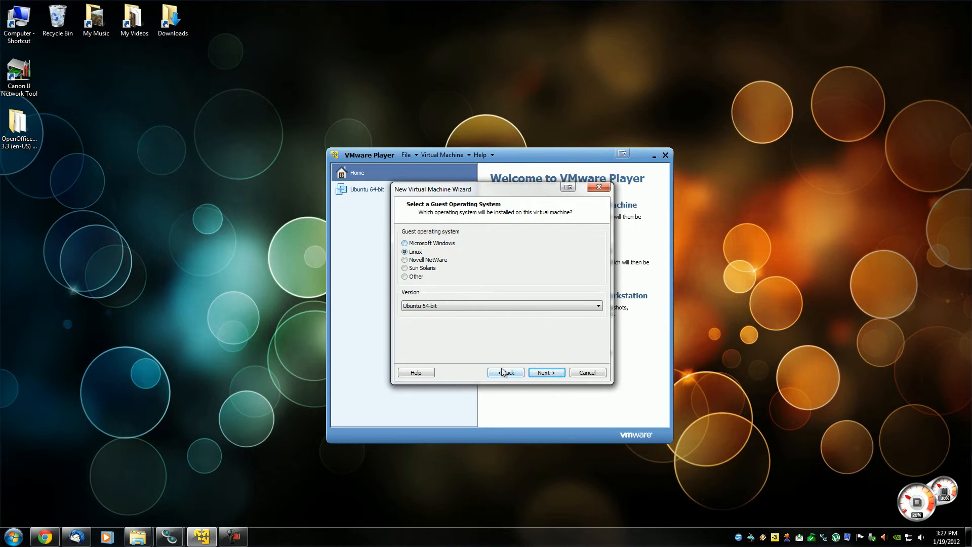
{"action": "left_click", "coordinate": [541, 372]}
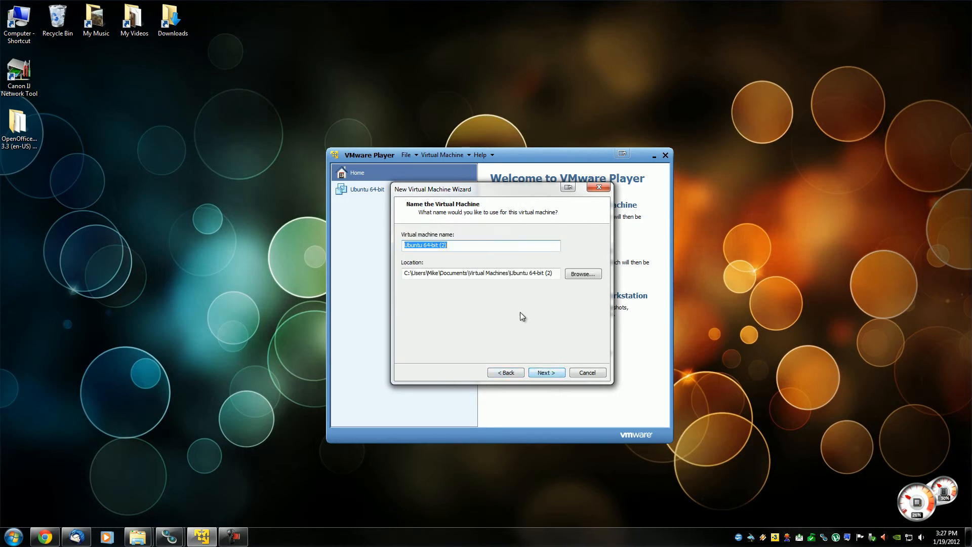
Name the virtual machine Ubuntu 11.10 and keep the matching storage location.
{"action": "left_click", "coordinate": [482, 248]}
{"action": "key", "text": "BackSpace"}
{"action": "key", "text": "BackSpace"}
{"action": "key", "text": "BackSpace"}
{"action": "key", "text": "BackSpace"}
{"action": "key", "text": "BackSpace"}
{"action": "key", "text": "BackSpace"}
{"action": "key", "text": "BackSpace"}
{"action": "key", "text": "BackSpace"}
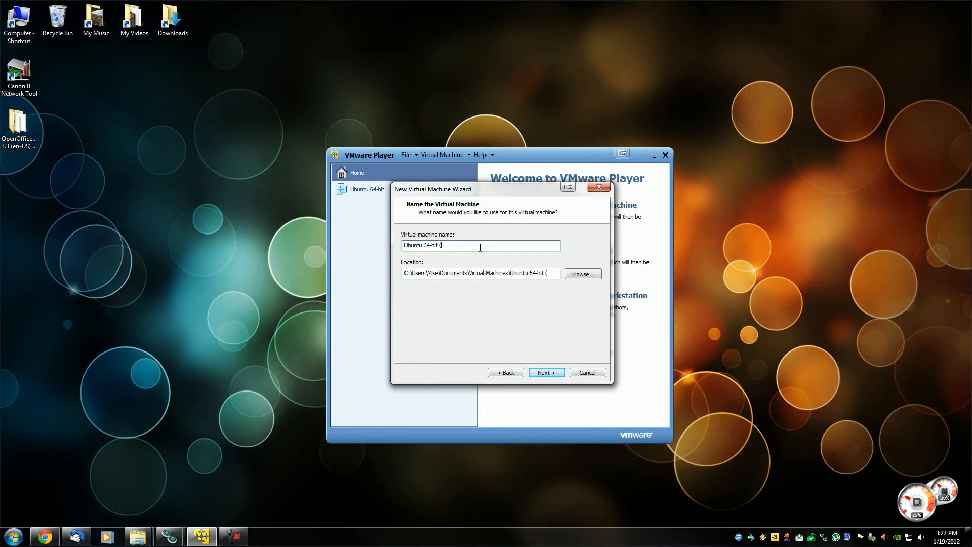
{"action": "key", "text": "BackSpace"}
{"action": "key", "text": "BackSpace"}
{"action": "type", "text": "11.10"}
{"action": "left_click", "coordinate": [537, 375]}
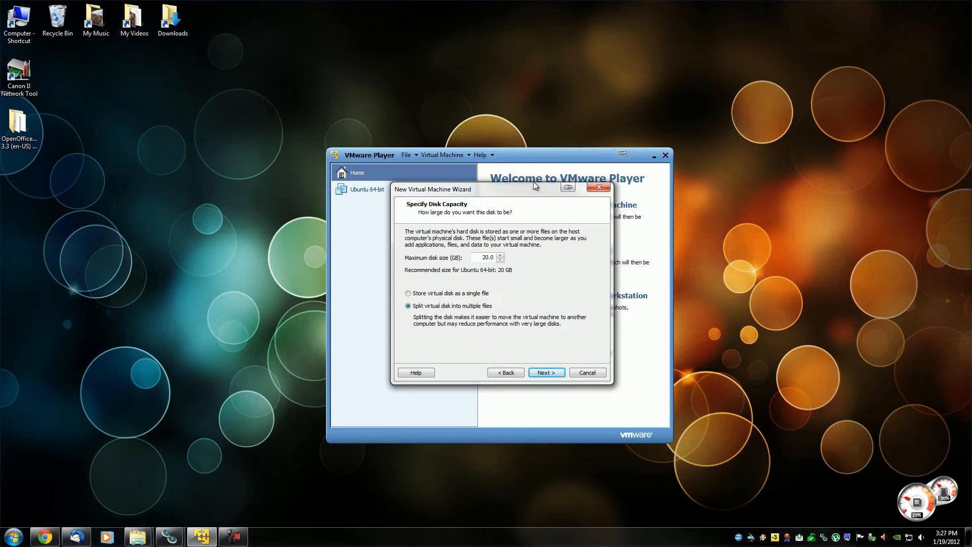
Accept a 20 GB maximum disk size split into multiple files and finish creating the virtual machine.
{"action": "left_click_drag", "start_coordinate": [533, 190], "coordinate": [521, 171]}
{"action": "left_click", "coordinate": [537, 353]}
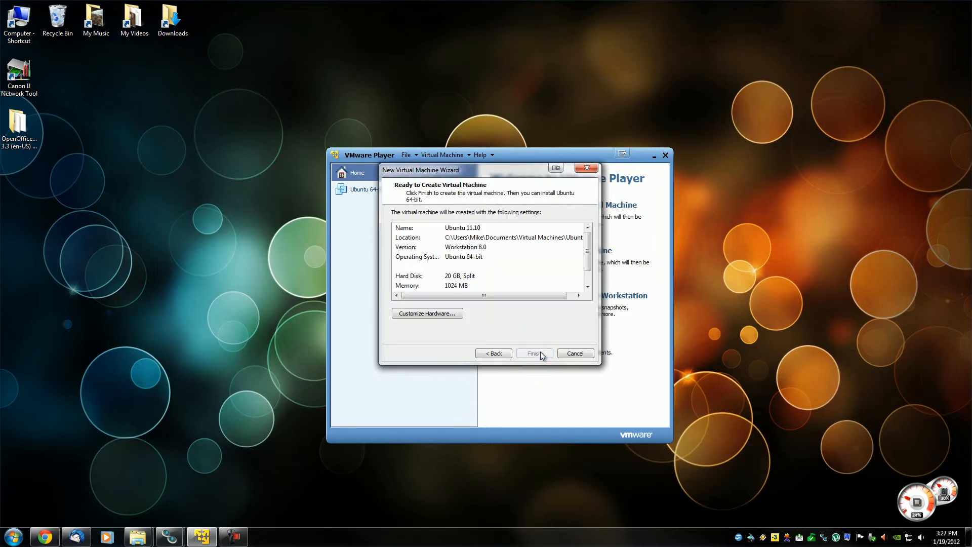
{"action": "left_click", "coordinate": [534, 353]}
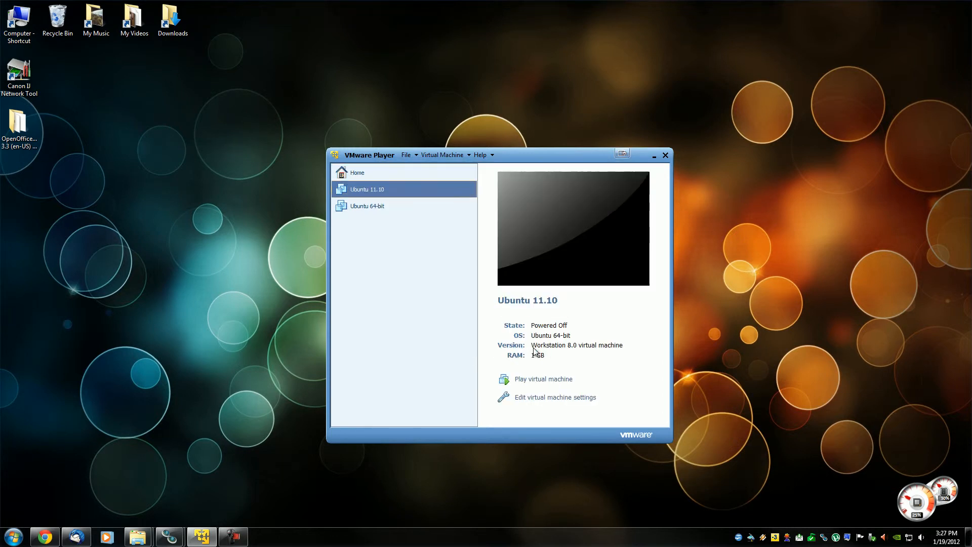
Open the settings of the Ubuntu 11.10 virtual machine and set its memory to 4096 MB.
{"action": "right_click", "coordinate": [381, 192]}
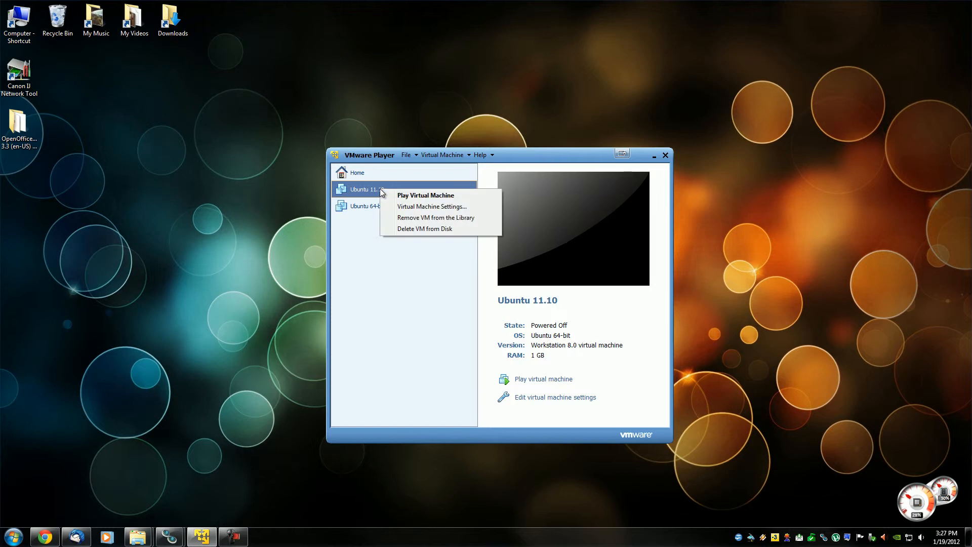
{"action": "left_click", "coordinate": [414, 206]}
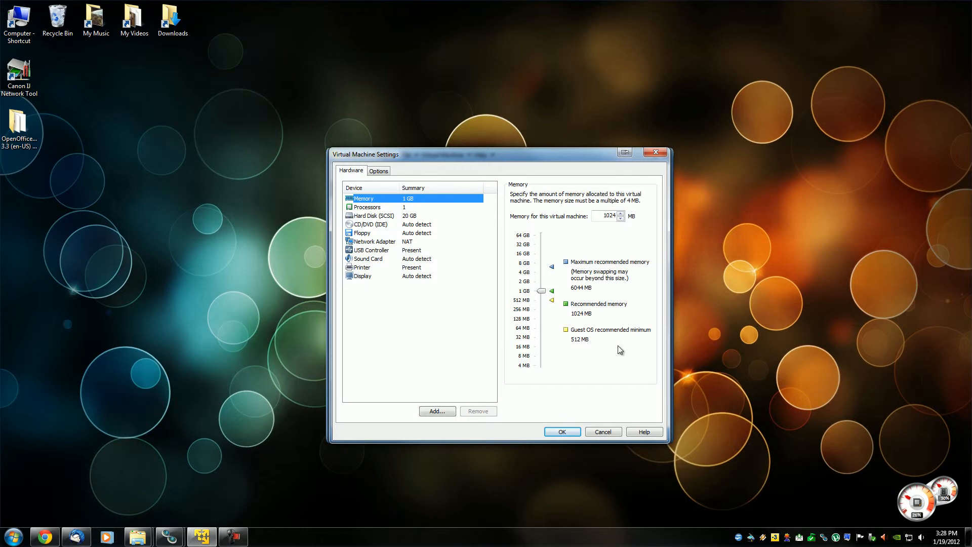
{"action": "left_click_drag", "start_coordinate": [557, 151], "coordinate": [551, 140]}
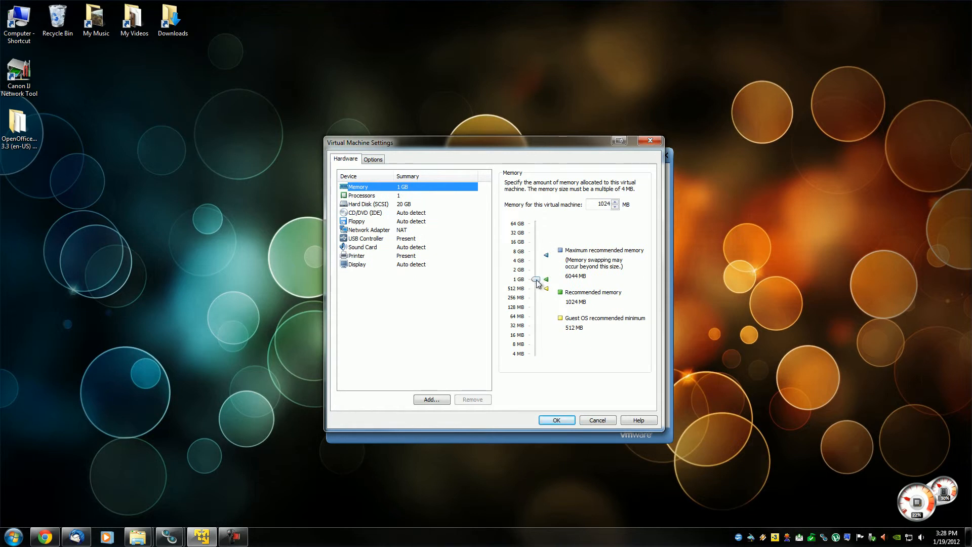
{"action": "left_click_drag", "start_coordinate": [537, 280], "coordinate": [536, 262]}
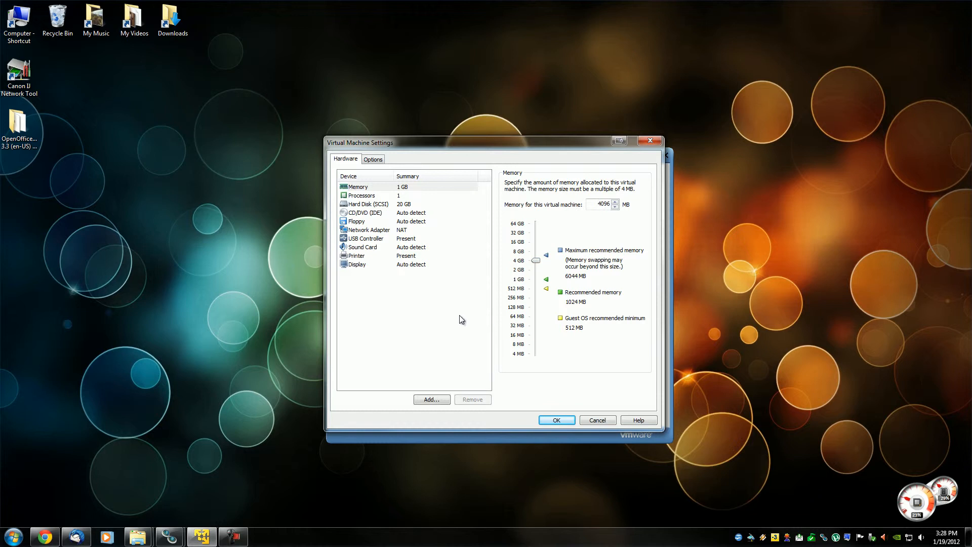
Set the virtual machine's number of processor cores to 4.
{"action": "left_click", "coordinate": [370, 196]}
{"action": "left_click", "coordinate": [587, 184]}
{"action": "left_click", "coordinate": [585, 208]}
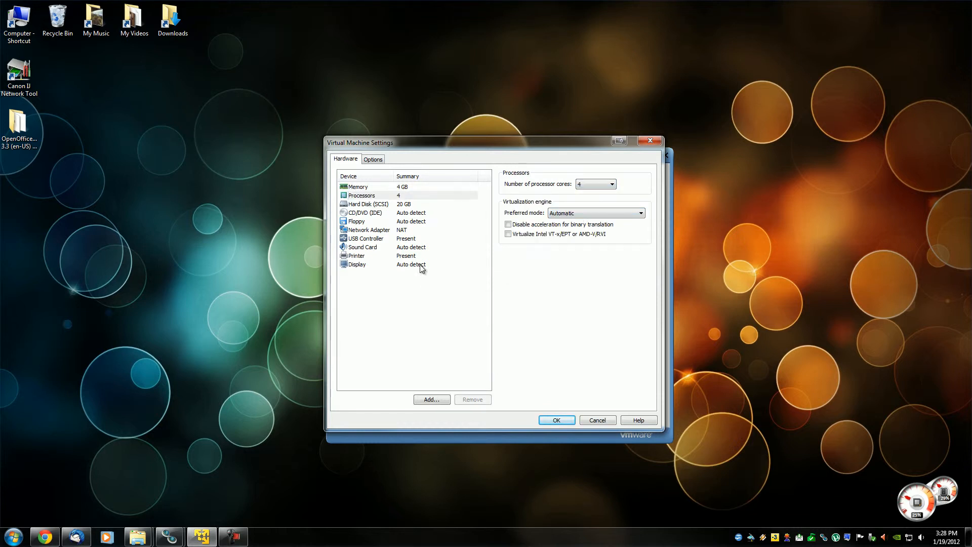
Attach the ubuntu-11.10-desktop-amd64 ISO image from Downloads to the CD/DVD drive and save the virtual machine settings.
{"action": "left_click", "coordinate": [364, 213]}
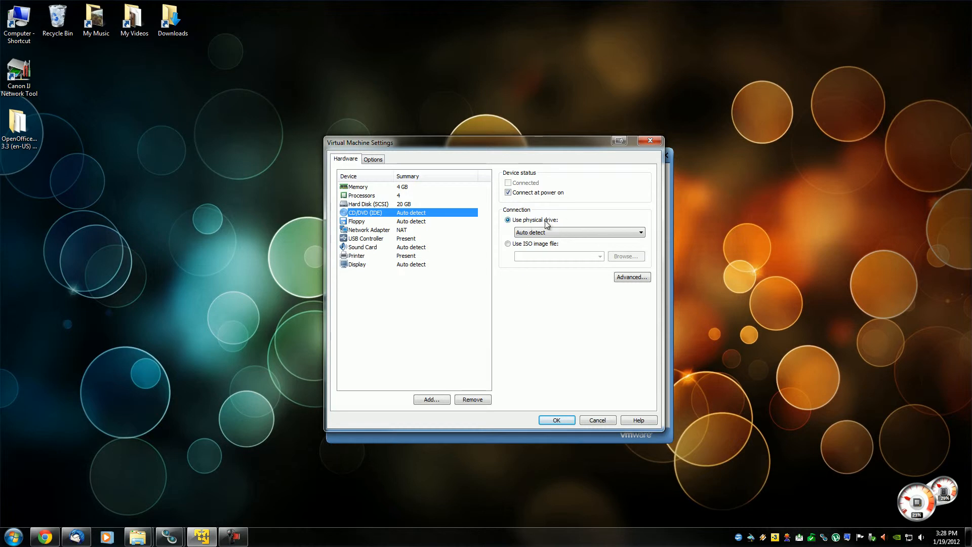
{"action": "left_click", "coordinate": [508, 244]}
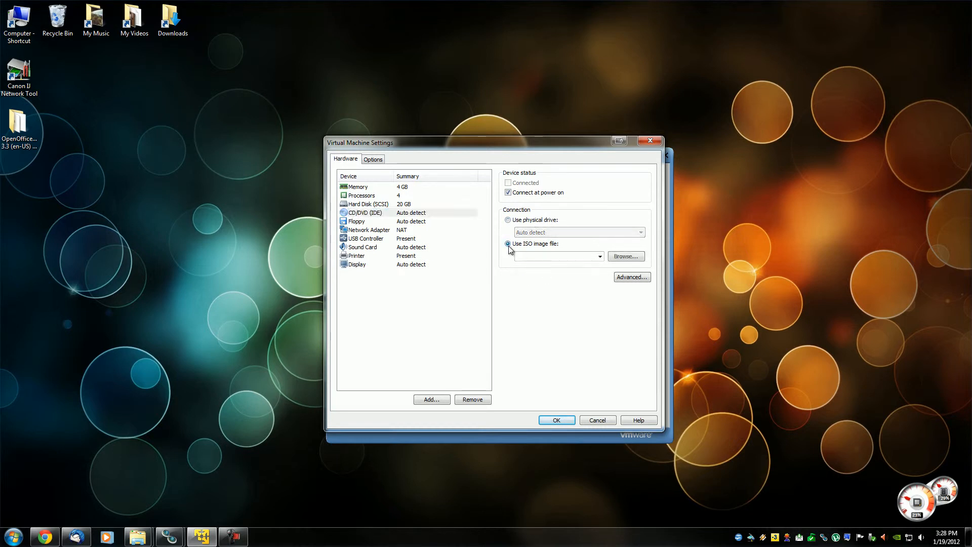
{"action": "left_click", "coordinate": [626, 257]}
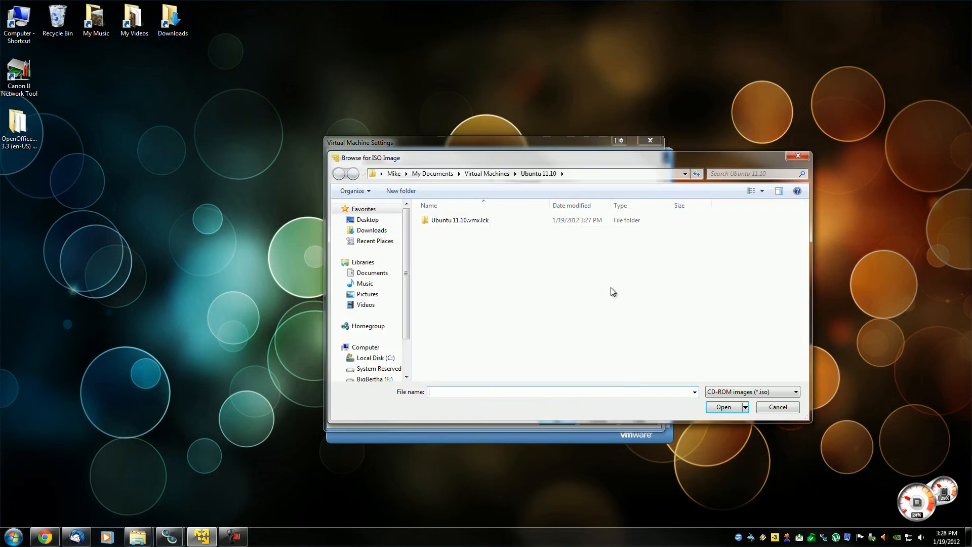
{"action": "left_click", "coordinate": [381, 231]}
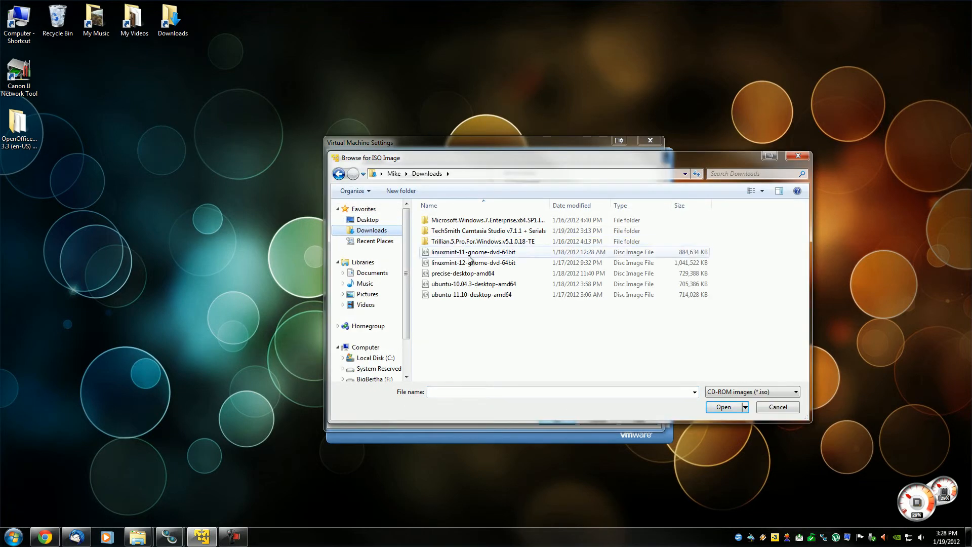
{"action": "double_click", "coordinate": [470, 296]}
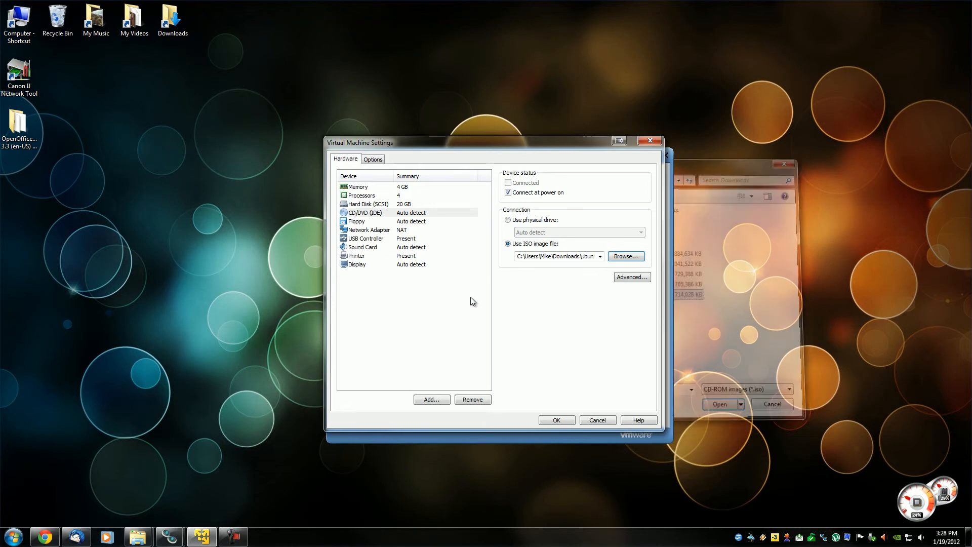
{"action": "left_click", "coordinate": [558, 420]}
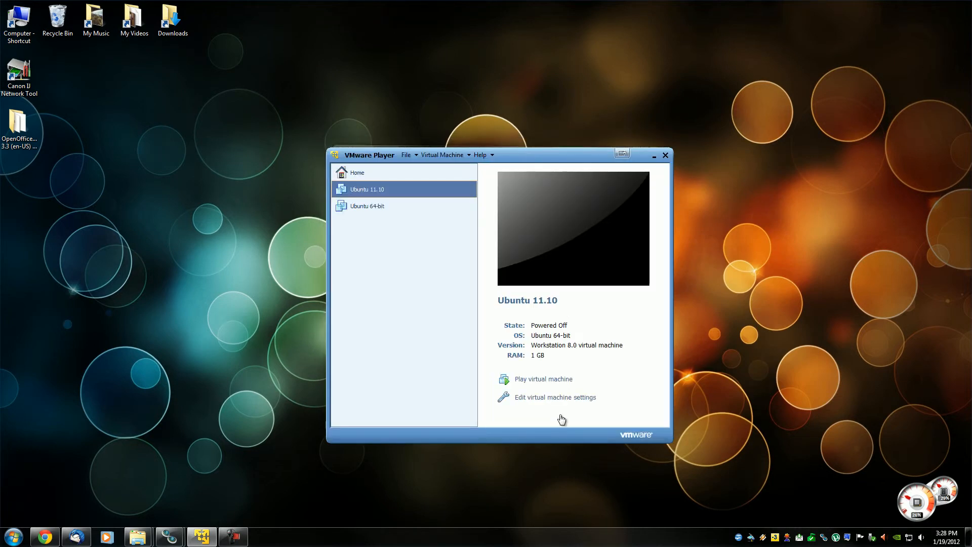
Start the Ubuntu 11.10 virtual machine past the removable devices hint and reposition its window higher on the desktop.
{"action": "left_click", "coordinate": [546, 380]}
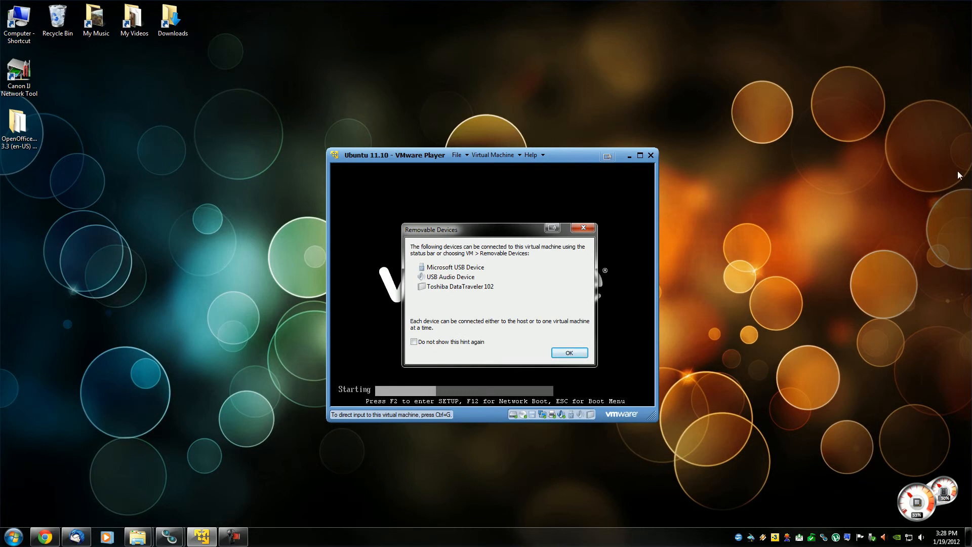
{"action": "left_click", "coordinate": [569, 353]}
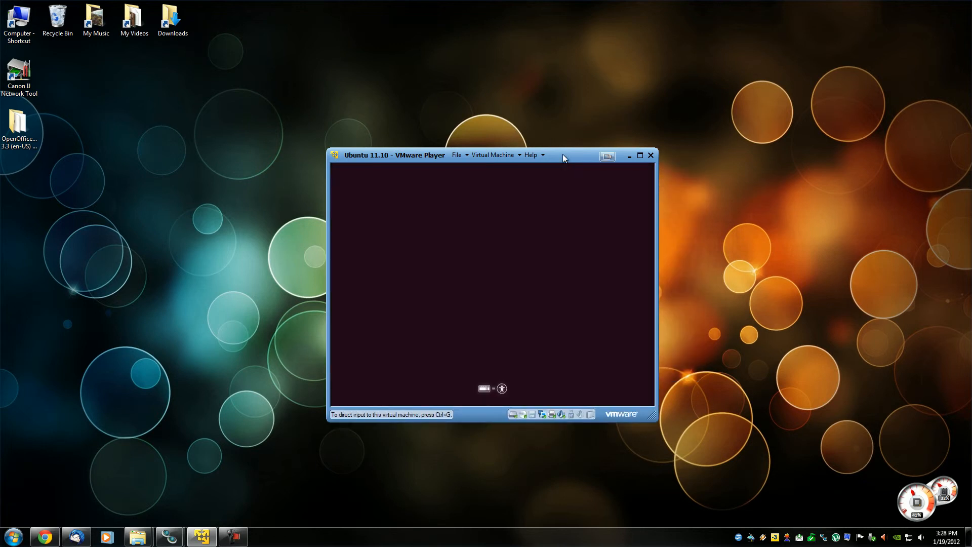
{"action": "left_click_drag", "start_coordinate": [565, 156], "coordinate": [539, 122]}
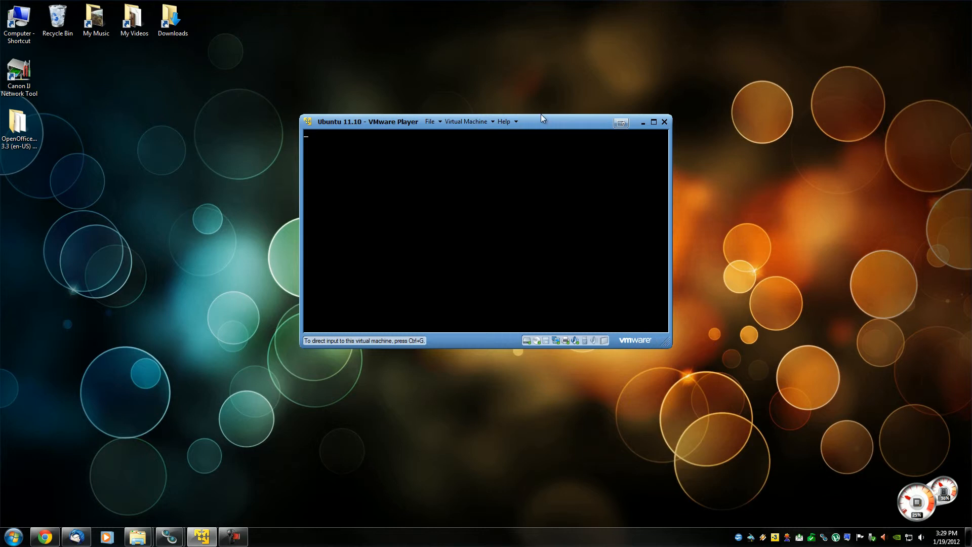
{"action": "left_click_drag", "start_coordinate": [545, 119], "coordinate": [534, 108]}
{"action": "left_click_drag", "start_coordinate": [652, 332], "coordinate": [673, 360]}
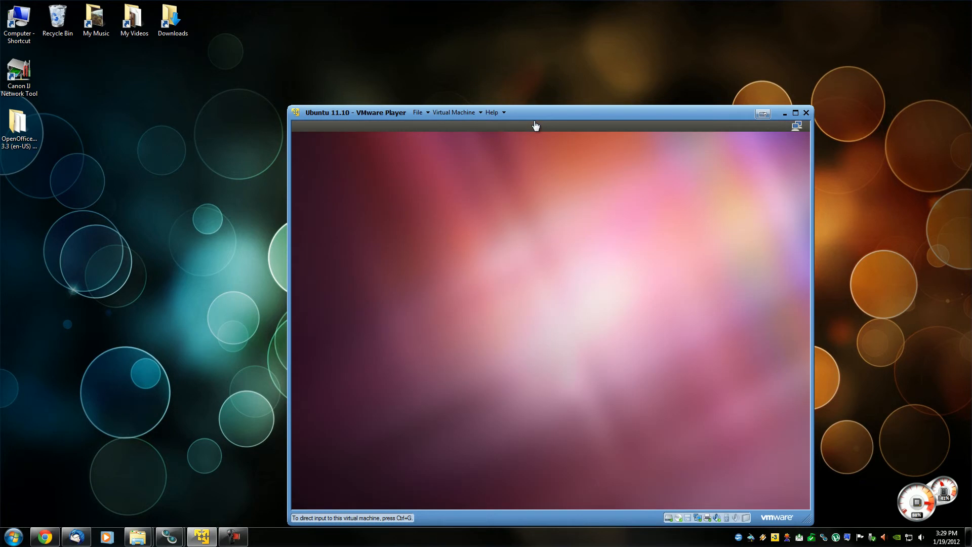
{"action": "left_click_drag", "start_coordinate": [534, 115], "coordinate": [489, 57]}
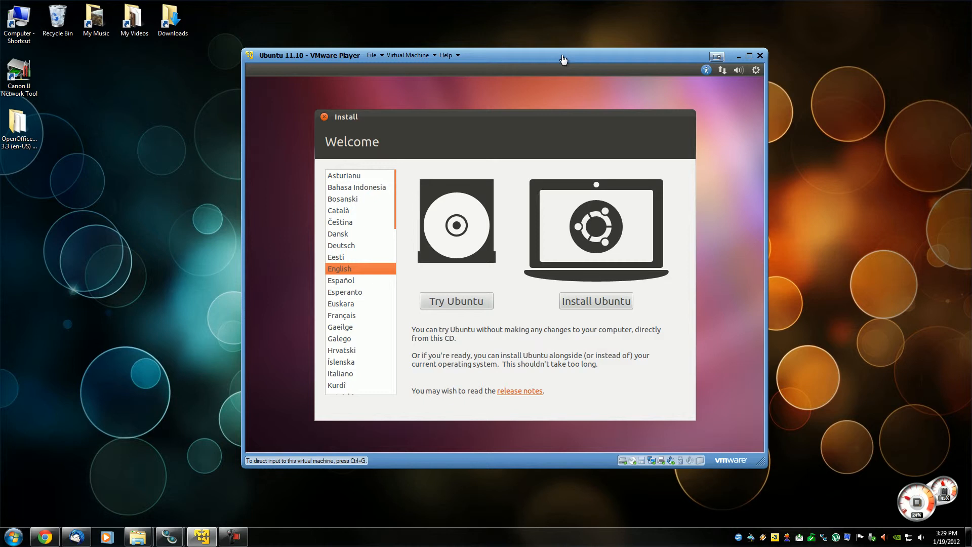
{"action": "left_click_drag", "start_coordinate": [594, 53], "coordinate": [580, 37]}
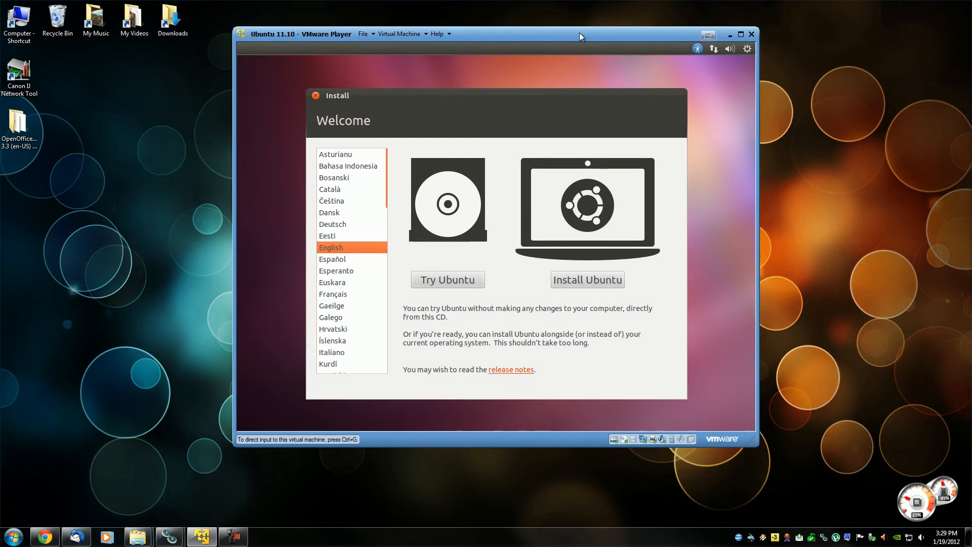
Begin the Ubuntu installation in English with updates downloaded while installing and the third-party software included.
{"action": "left_click", "coordinate": [589, 281]}
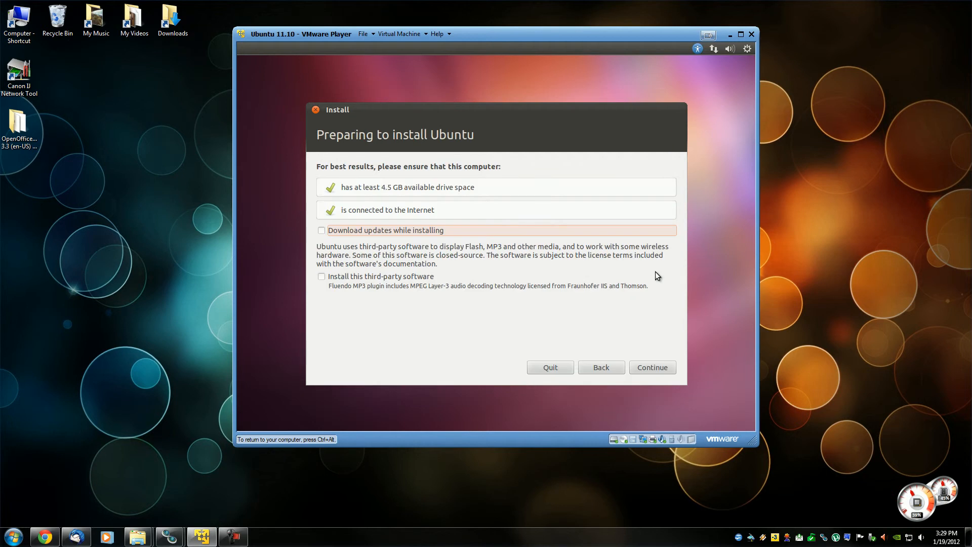
{"action": "left_click", "coordinate": [321, 231]}
{"action": "left_click", "coordinate": [322, 276]}
{"action": "left_click", "coordinate": [652, 367]}
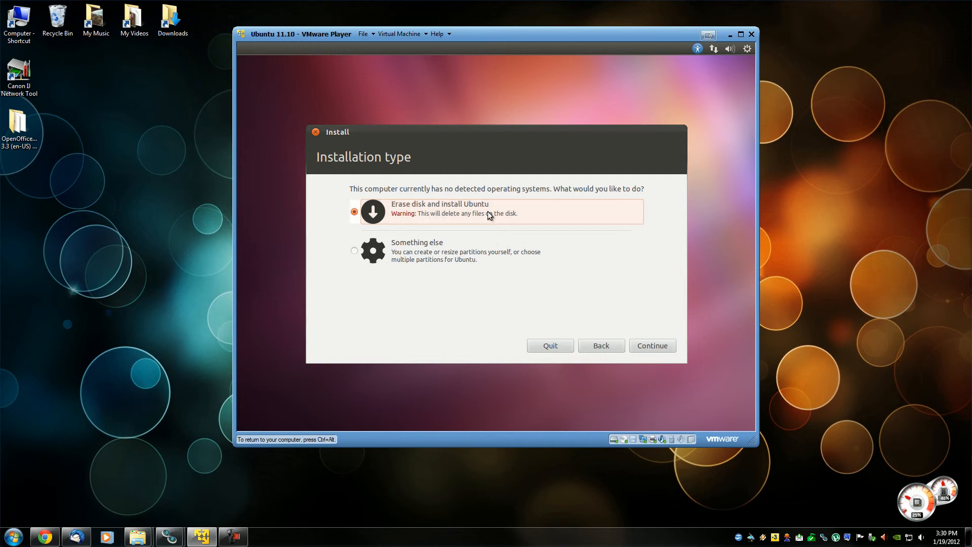
Choose to erase the disk and install Ubuntu on the entire 21.5 GB VMware virtual drive.
{"action": "left_click", "coordinate": [645, 345]}
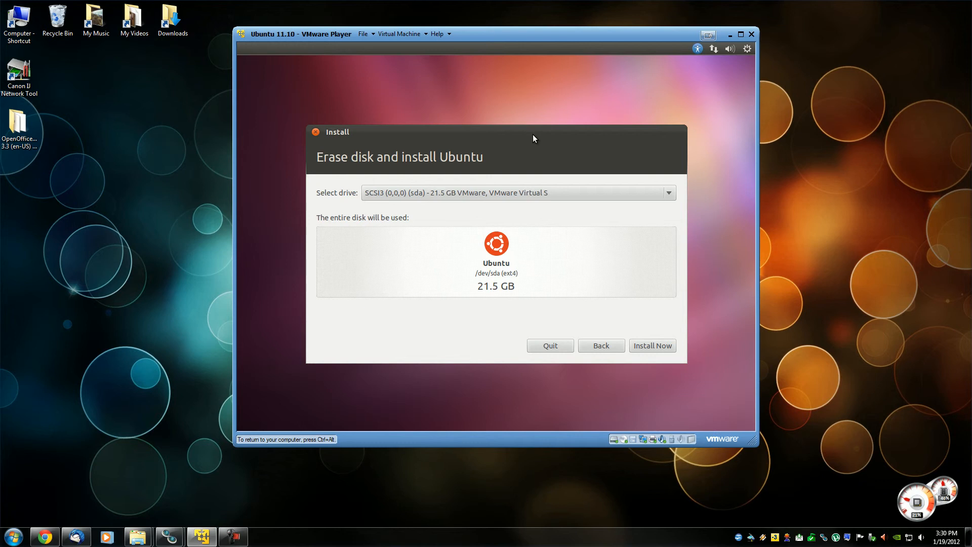
{"action": "left_click", "coordinate": [650, 335]}
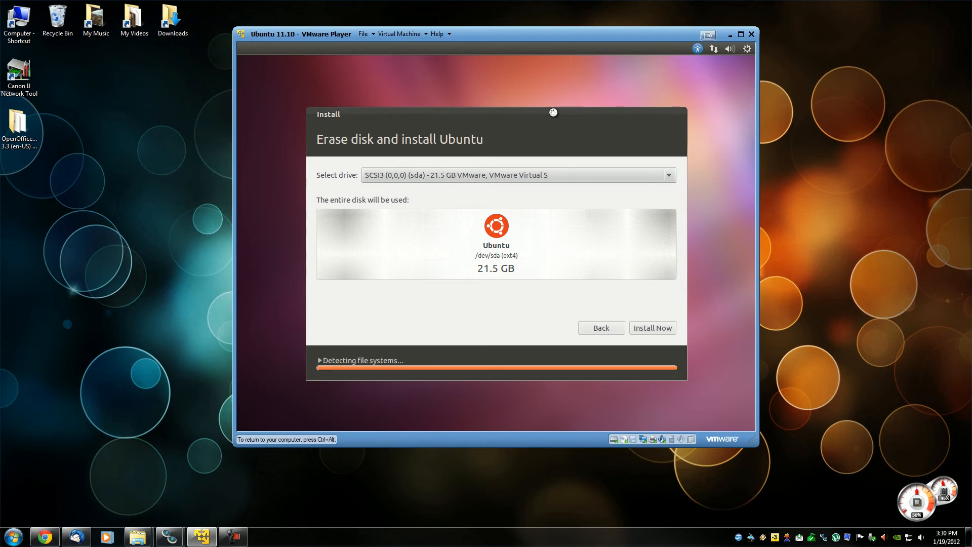
Set the installation location to Canada (Toronto) and continue past the location page.
{"action": "left_click_drag", "start_coordinate": [377, 310], "coordinate": [311, 310]}
{"action": "type", "text": "Toronto"}
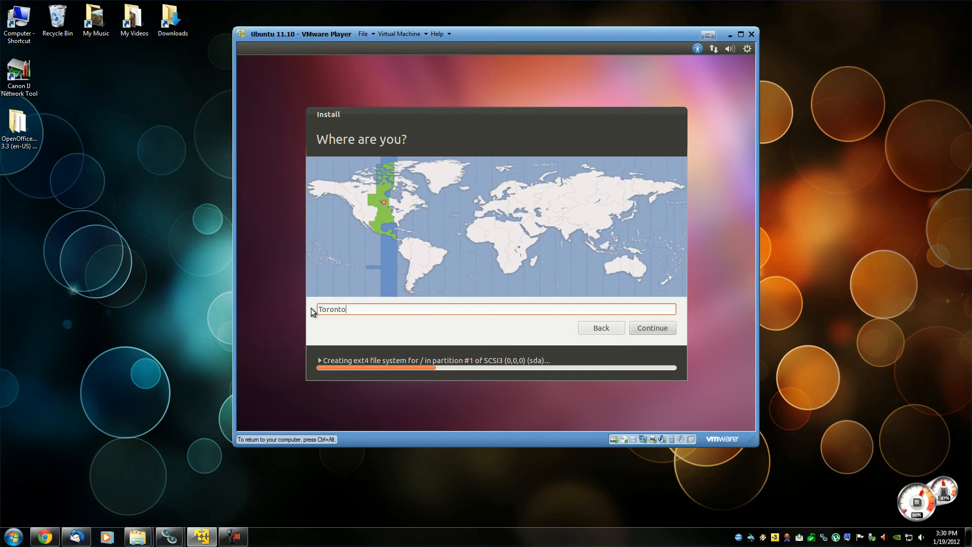
{"action": "left_click", "coordinate": [375, 108]}
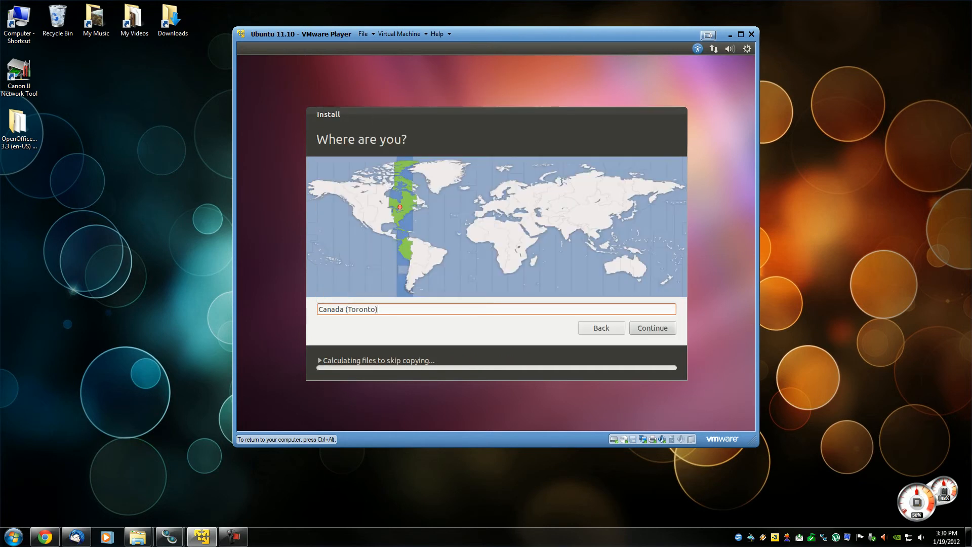
{"action": "left_click", "coordinate": [647, 329]}
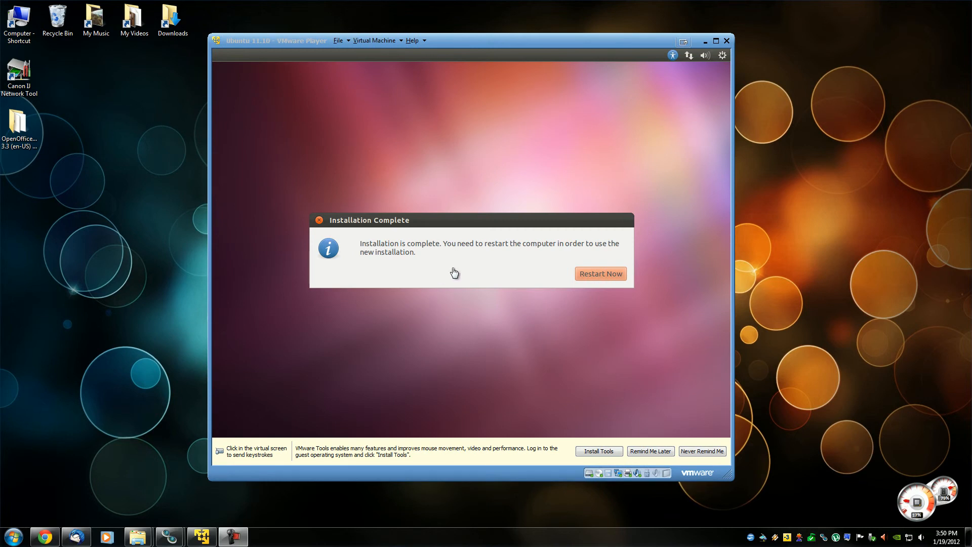
Restart the virtual machine from the Installation Complete dialog and release input back to the host computer.
{"action": "left_click", "coordinate": [602, 275]}
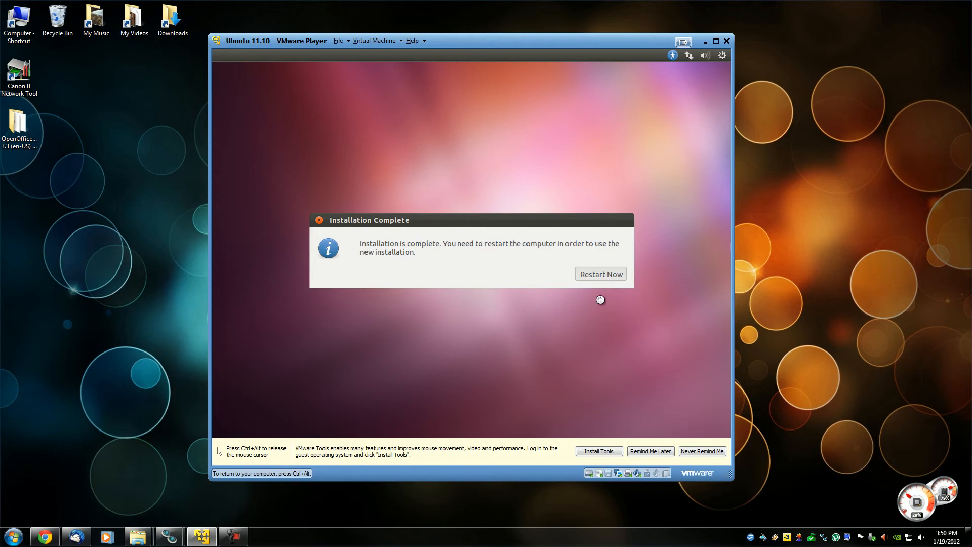
{"action": "key", "text": "ctrl+alt"}
Examine the virtual machine files in the host's Documents > Virtual Machines > Ubuntu 11.10 folder and close the file browser.
{"action": "left_click", "coordinate": [19, 36]}
{"action": "double_click", "coordinate": [19, 36]}
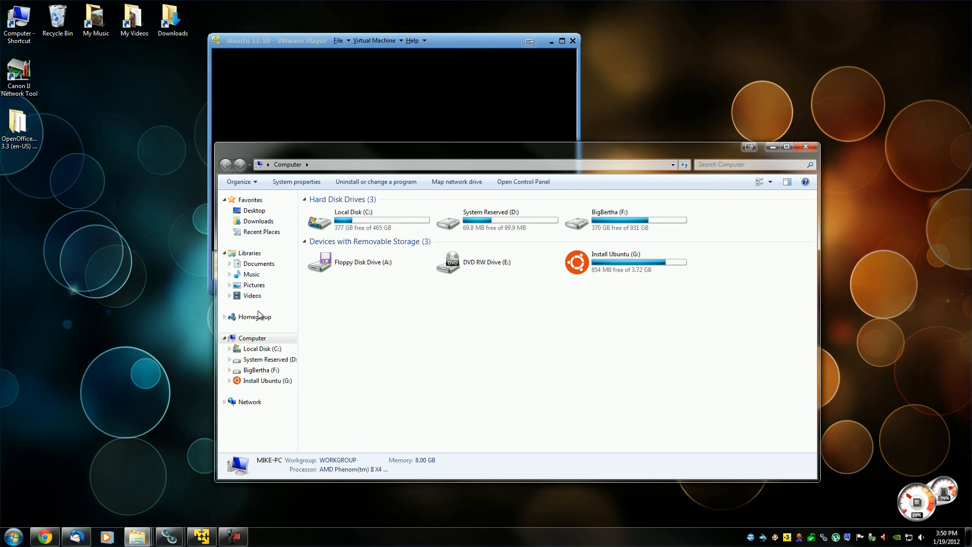
{"action": "left_click", "coordinate": [259, 263]}
{"action": "left_click", "coordinate": [329, 264]}
{"action": "double_click", "coordinate": [329, 260]}
{"action": "left_click", "coordinate": [347, 241]}
{"action": "double_click", "coordinate": [347, 242]}
{"action": "left_click_drag", "start_coordinate": [810, 249], "coordinate": [814, 206]}
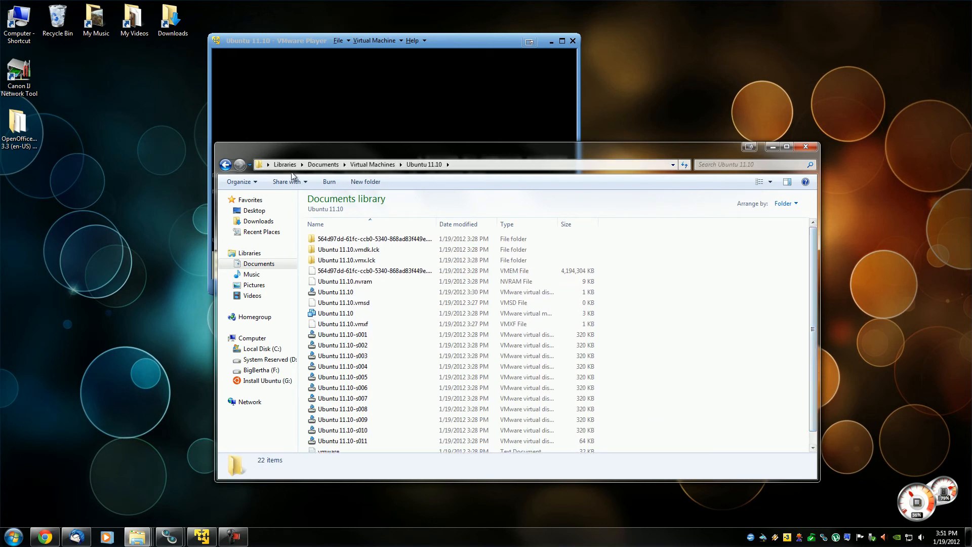
{"action": "left_click", "coordinate": [231, 167]}
{"action": "left_click_drag", "start_coordinate": [430, 145], "coordinate": [420, 175]}
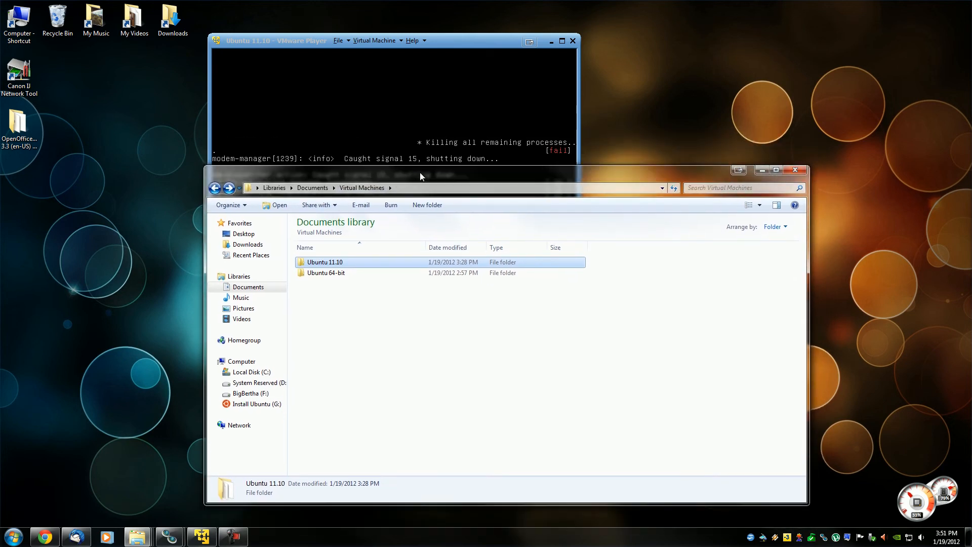
{"action": "left_click", "coordinate": [793, 172]}
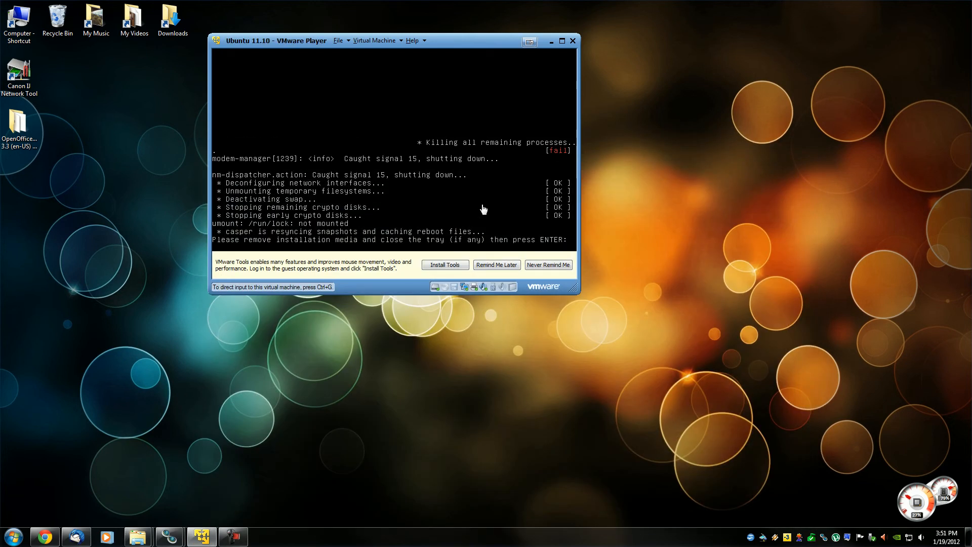
Turn off the VMware Tools reminder permanently and continue the reboot past the request to remove the installation media.
{"action": "left_click", "coordinate": [549, 266]}
{"action": "left_click", "coordinate": [473, 201]}
{"action": "key", "text": "Return"}
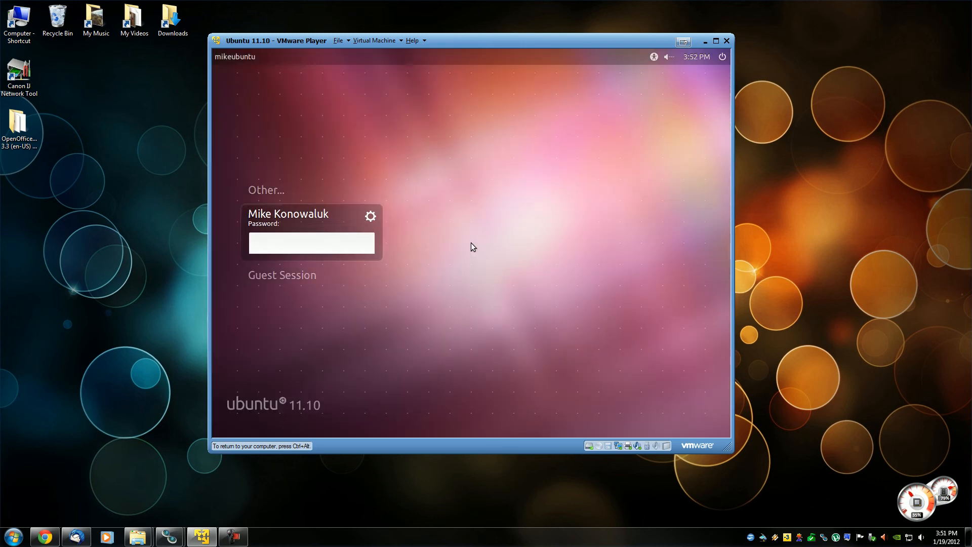
Log in to Ubuntu with the account password and reposition the virtual machine window on the host desktop.
{"action": "type", "text": "*******"}
{"action": "key", "text": "Return"}
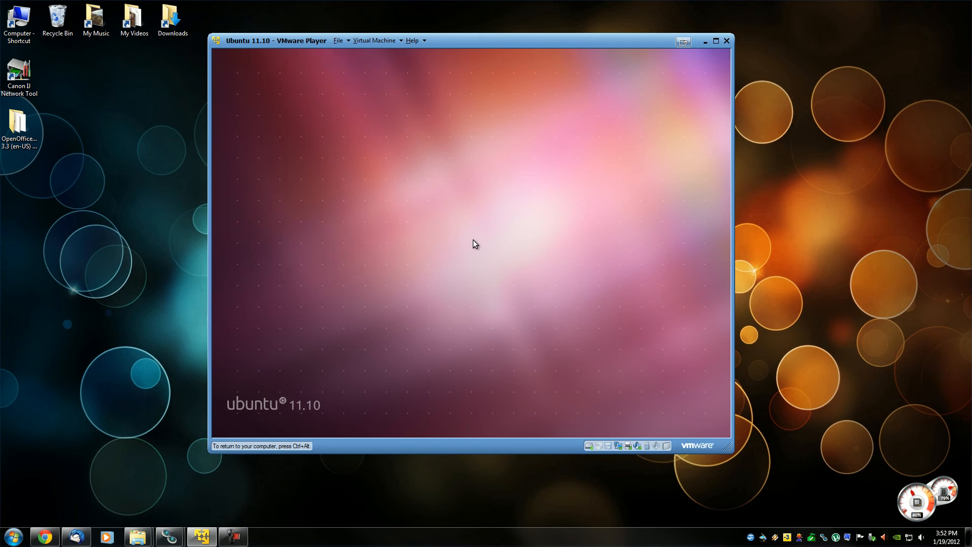
{"action": "key", "text": "ctrl+alt"}
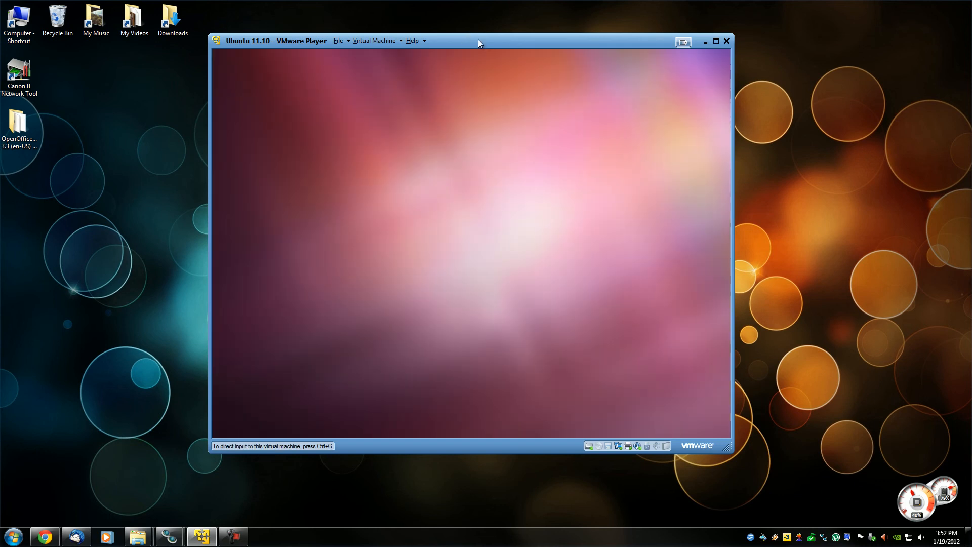
{"action": "left_click_drag", "start_coordinate": [478, 38], "coordinate": [470, 34]}
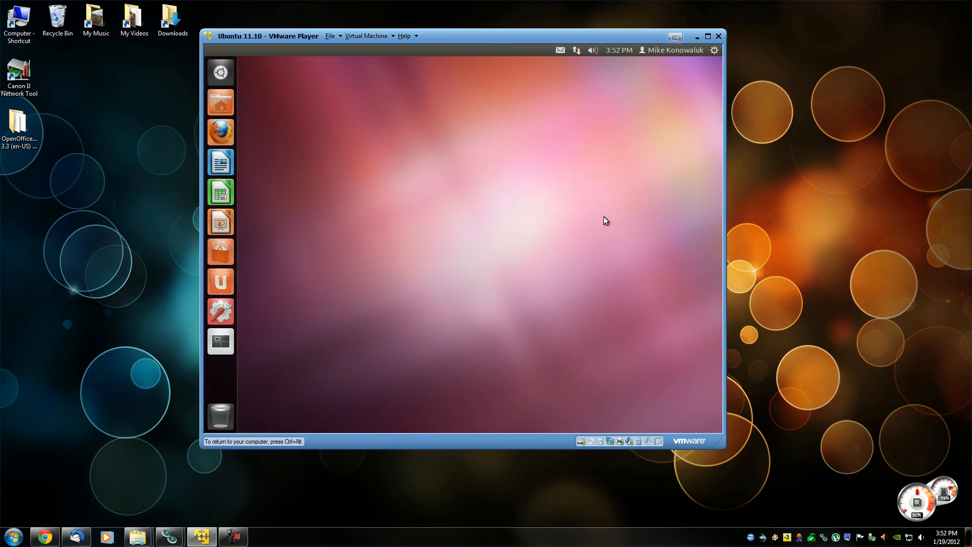
{"action": "left_click_drag", "start_coordinate": [507, 35], "coordinate": [528, 57]}
Open Ubuntu's System Settings, move the window higher on the desktop, and show the Displays settings.
{"action": "right_click", "coordinate": [433, 302]}
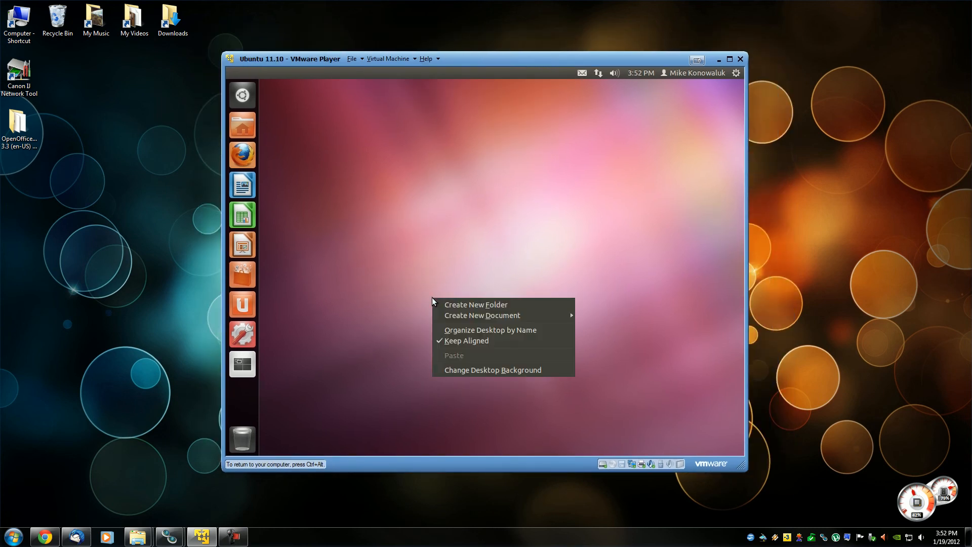
{"action": "left_click", "coordinate": [446, 239]}
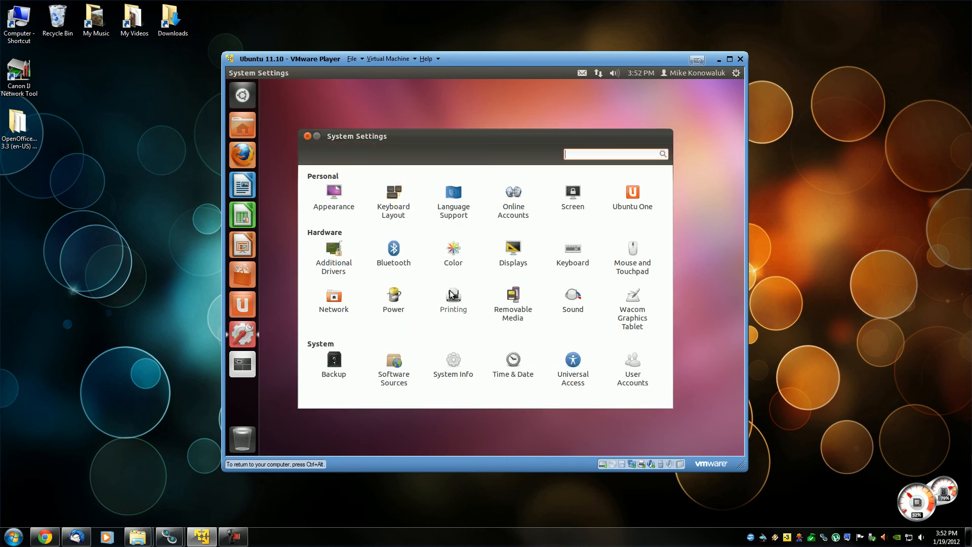
{"action": "left_click_drag", "start_coordinate": [510, 139], "coordinate": [508, 113]}
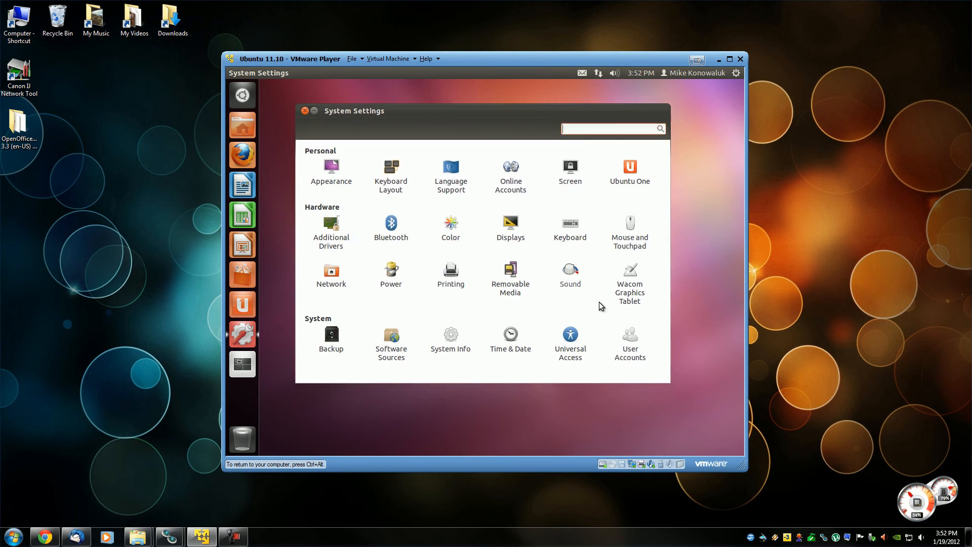
{"action": "left_click", "coordinate": [510, 224]}
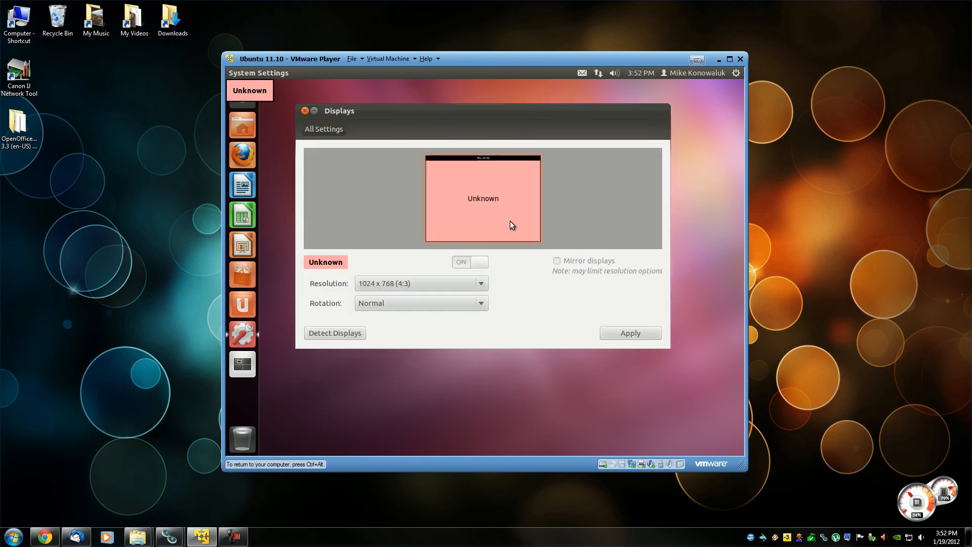
Try the 1920 x 1440 (4:3) resolution with the virtual machine in full screen and restore the previous display configuration.
{"action": "left_click", "coordinate": [435, 280]}
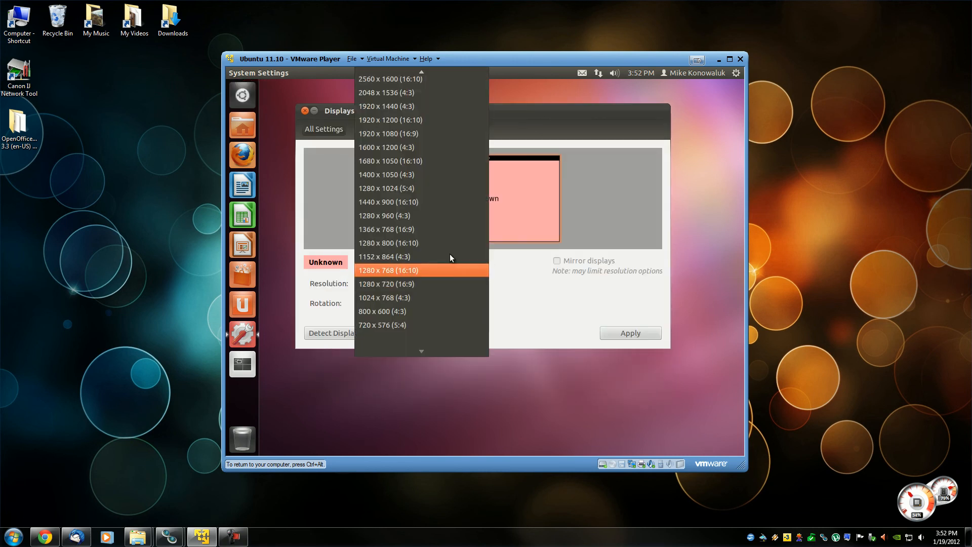
{"action": "left_click", "coordinate": [399, 105]}
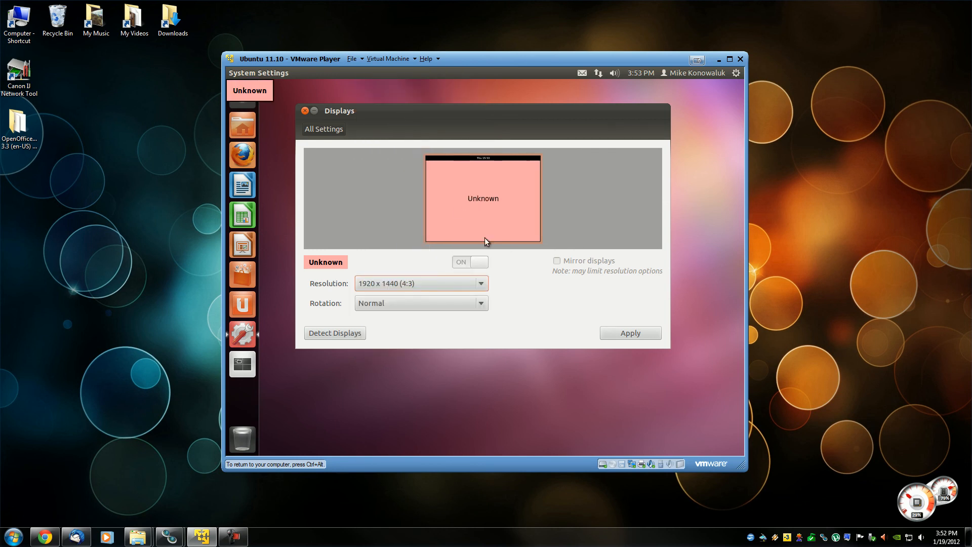
{"action": "left_click", "coordinate": [629, 333]}
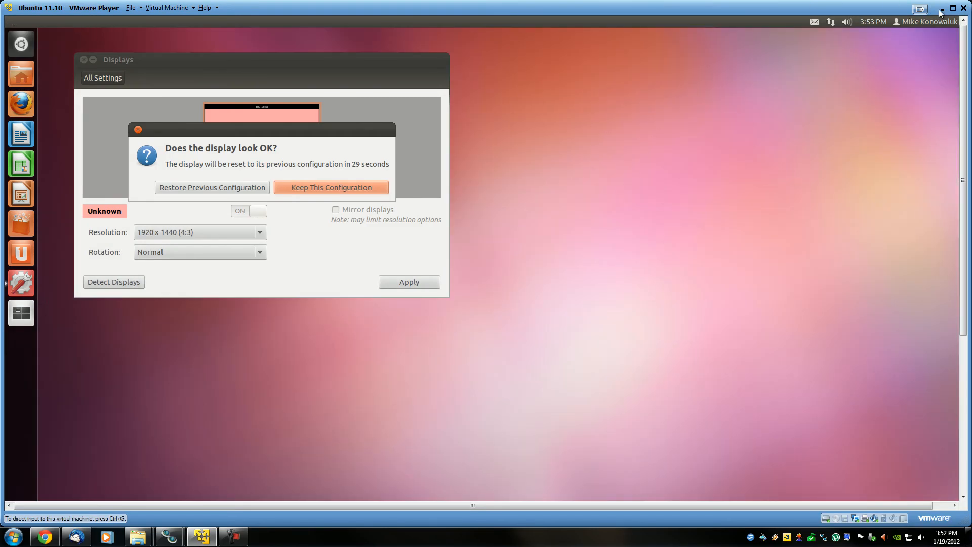
{"action": "left_click", "coordinate": [952, 9]}
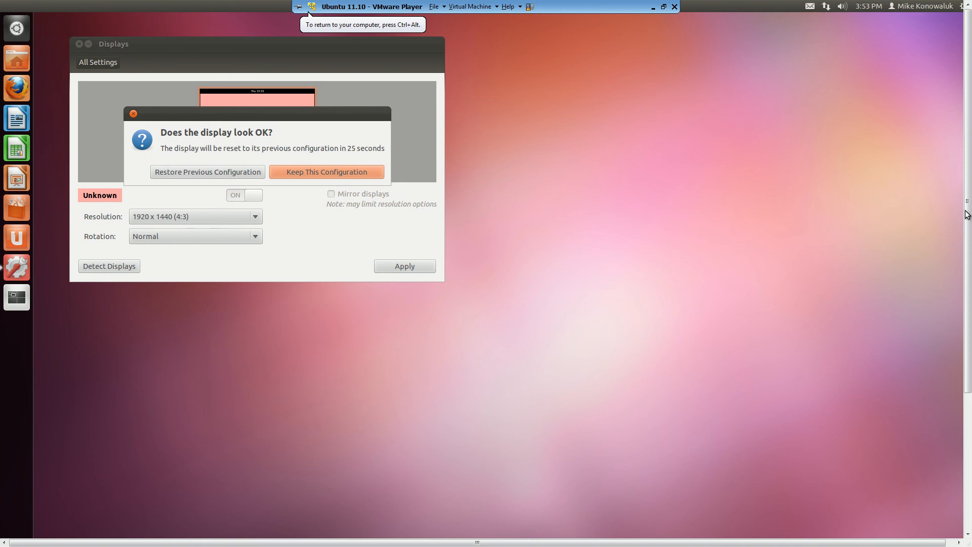
{"action": "left_click_drag", "start_coordinate": [971, 151], "coordinate": [968, 126]}
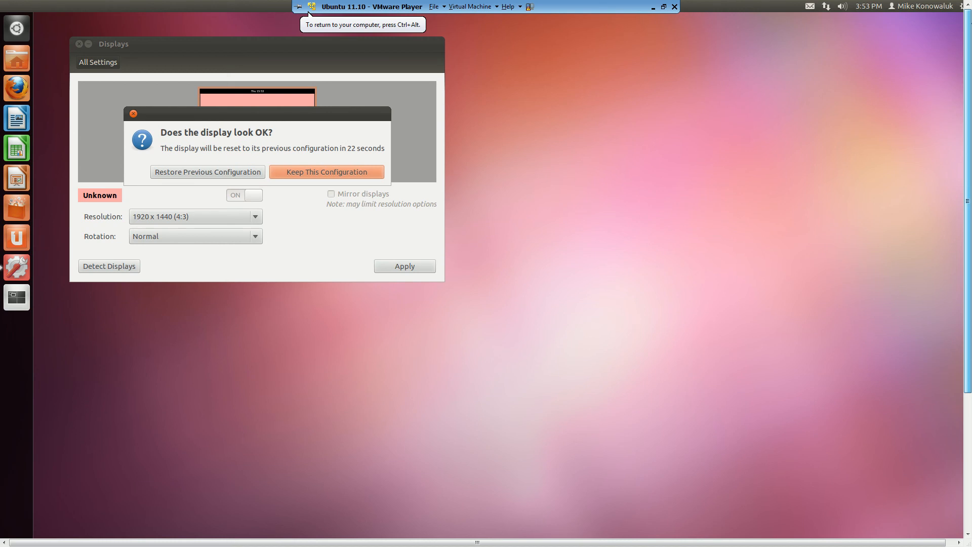
{"action": "left_click", "coordinate": [216, 172]}
Set the Ubuntu display resolution to 1920 x 1080 (16:9), apply it, and keep the new configuration.
{"action": "left_click", "coordinate": [388, 299]}
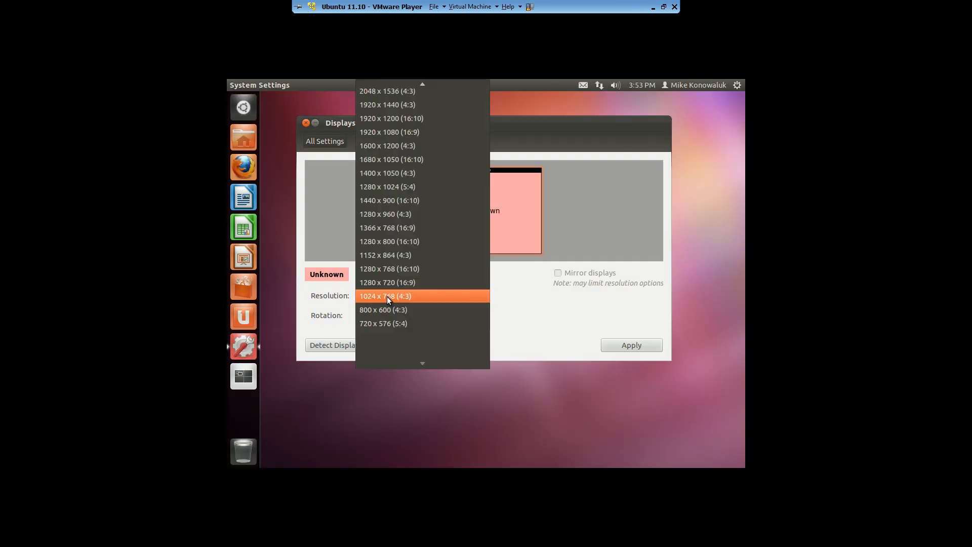
{"action": "left_click", "coordinate": [402, 131]}
{"action": "left_click", "coordinate": [631, 345]}
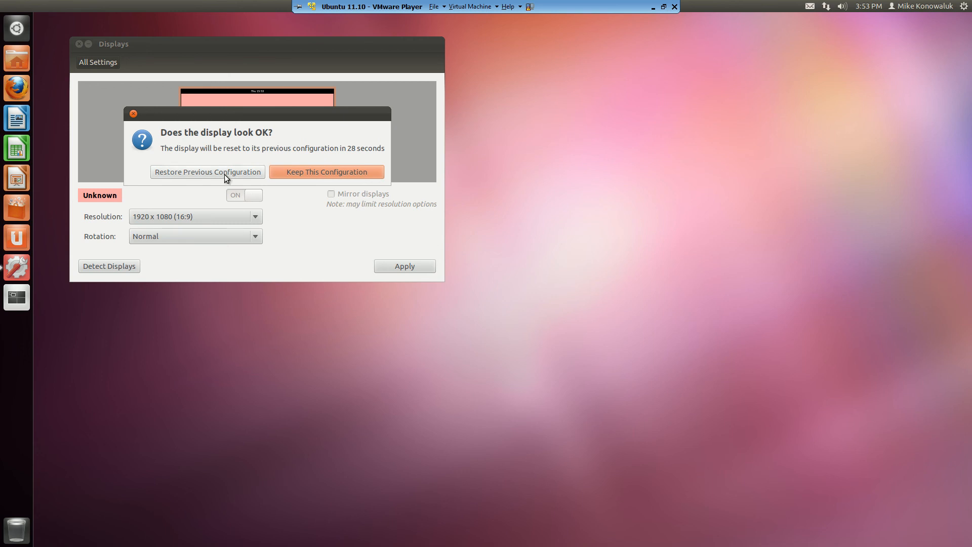
{"action": "left_click", "coordinate": [293, 171]}
{"action": "left_click", "coordinate": [400, 265]}
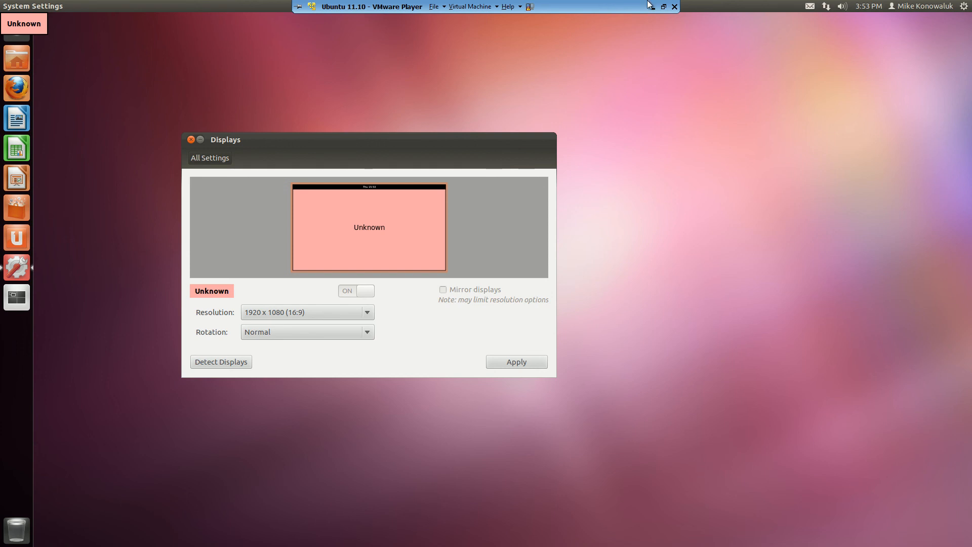
Exit the virtual machine by suspending it so that its environment and data are preserved.
{"action": "left_click", "coordinate": [674, 7]}
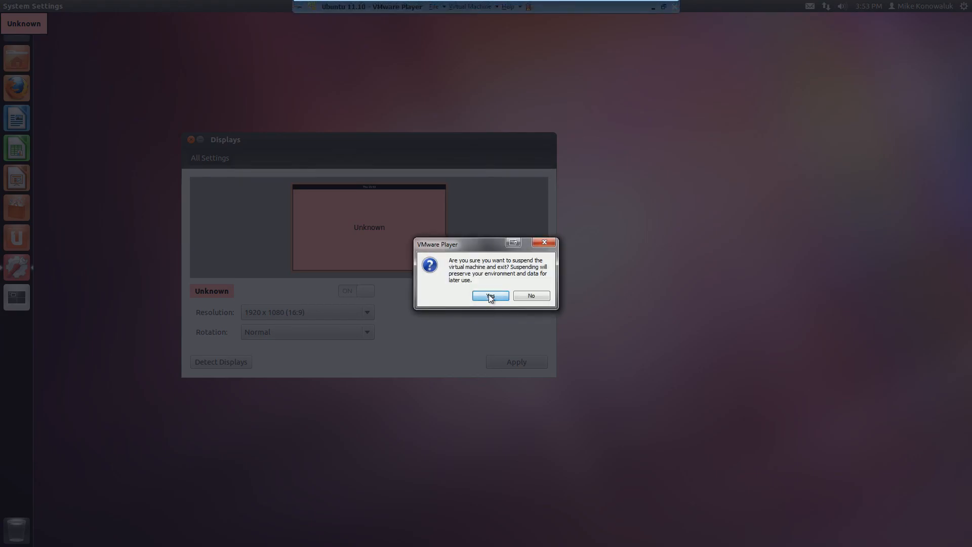
{"action": "left_click", "coordinate": [490, 296]}
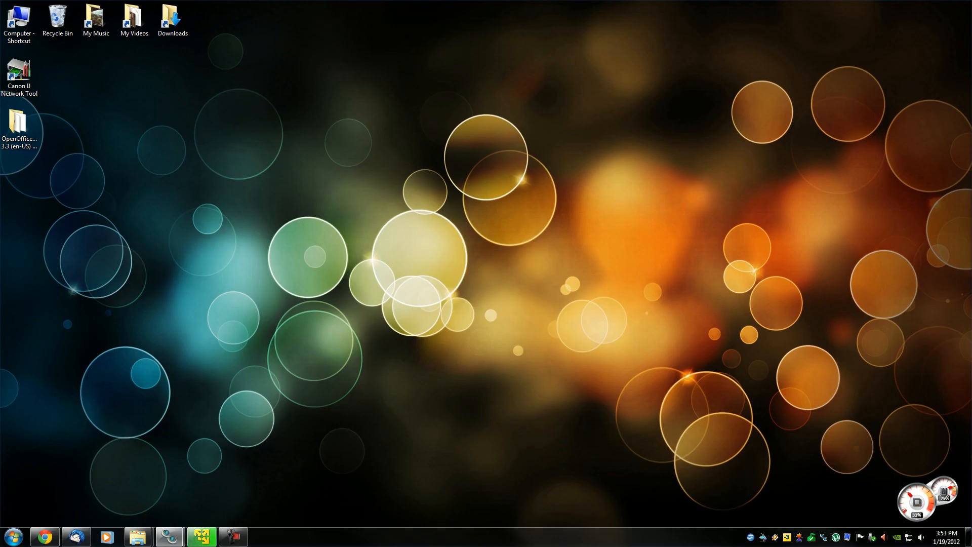